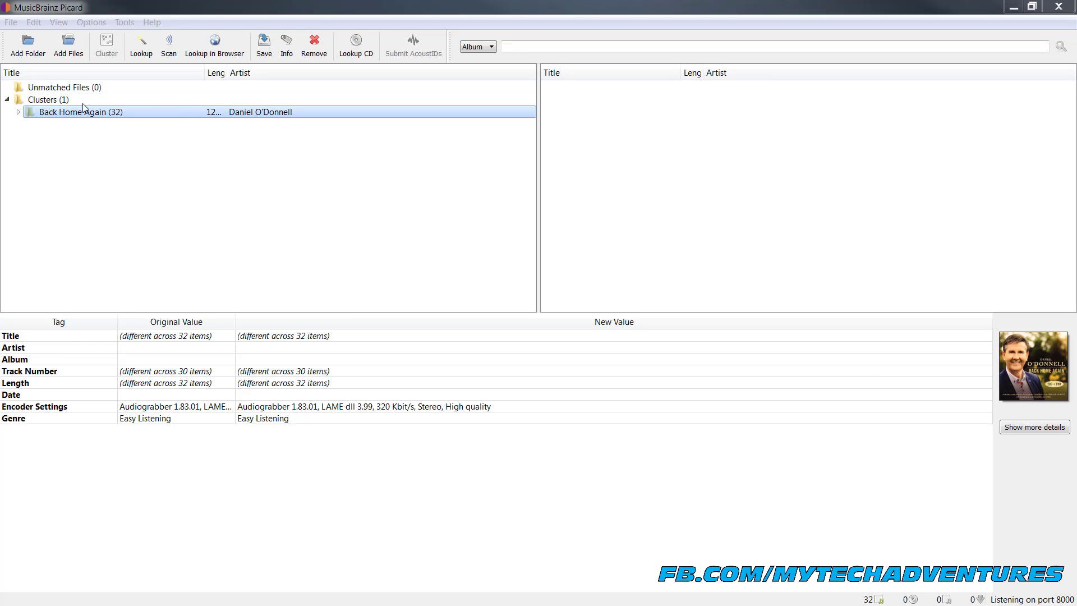
# Step: Expand the Back Home Again cluster and inspect the tags of its first two untitled tracks
pyautogui.click(59, 113)
pyautogui.click(45, 113)
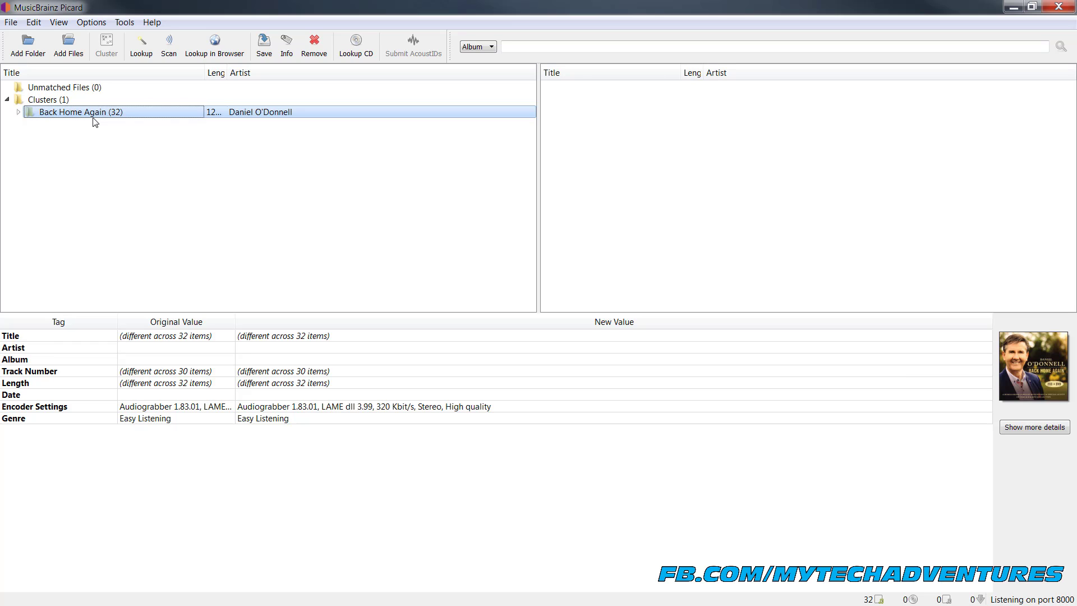
pyautogui.click(18, 111)
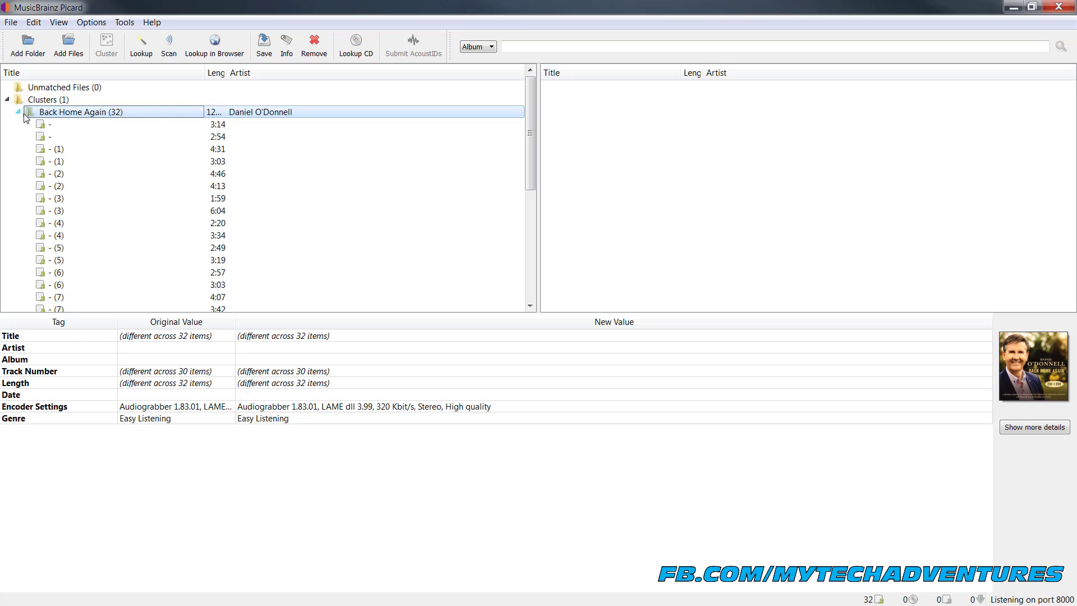
pyautogui.click(72, 186)
pyautogui.click(79, 161)
pyautogui.click(146, 115)
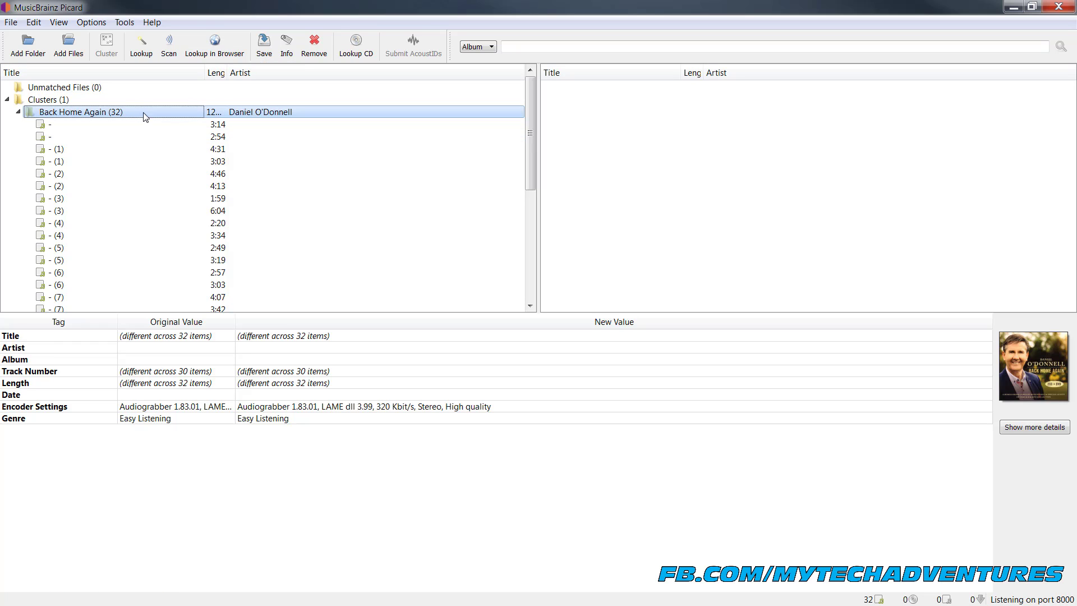
# Step: Look up the Back Home Again cluster on MusicBrainz and maximize the browser window
pyautogui.click(226, 54)
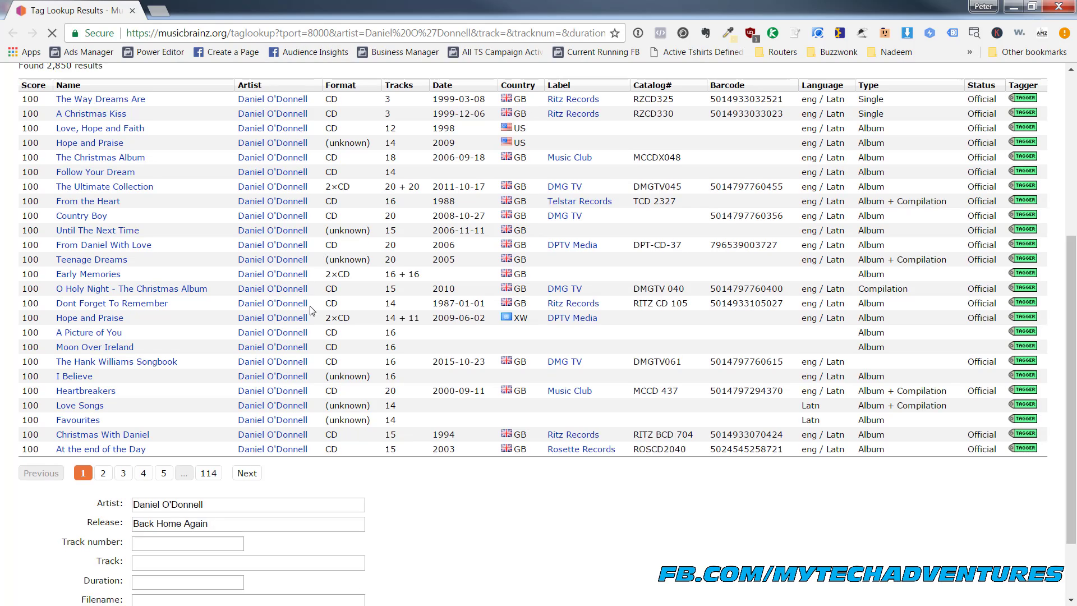
pyautogui.scroll(-2, 330, 339)
pyautogui.scroll(2, 467, 508)
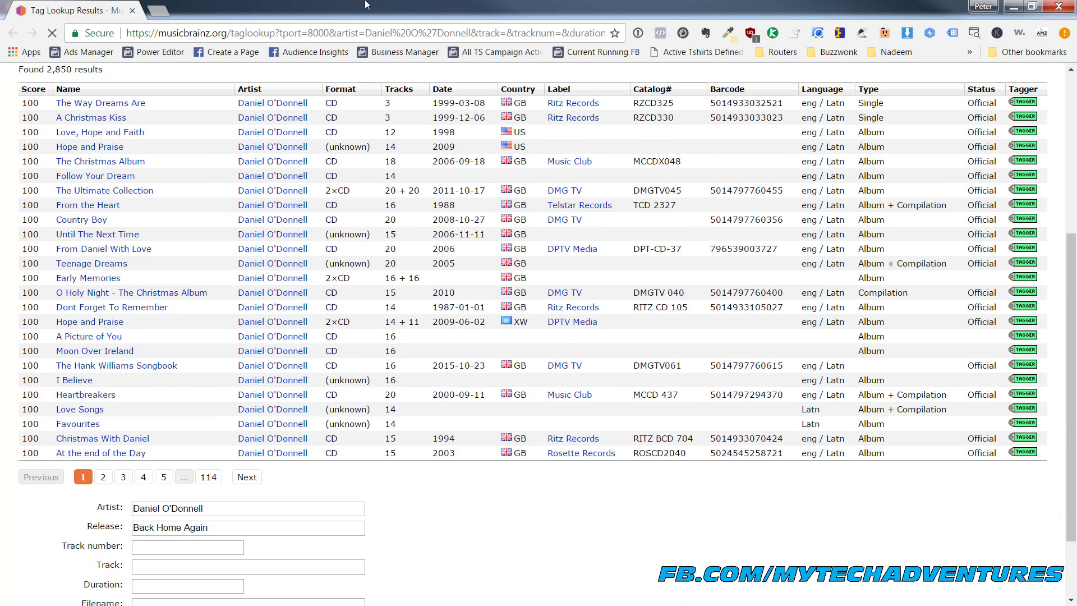
pyautogui.moveTo(667, 11); pyautogui.dragTo(726, 0)
pyautogui.scroll(-2, 470, 540)
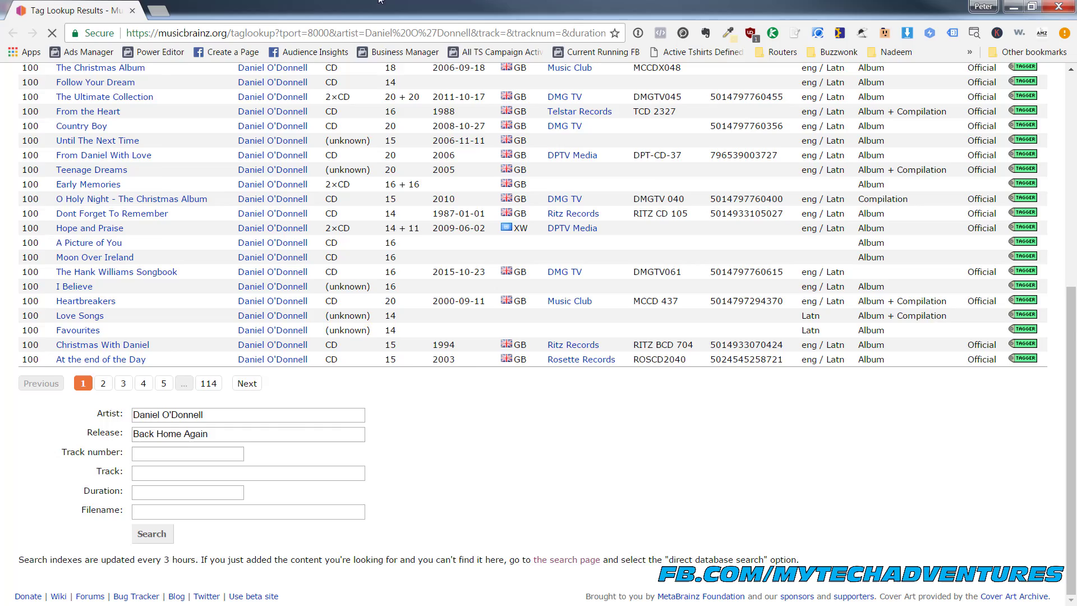
pyautogui.doubleClick(617, 11)
pyautogui.doubleClick(866, 25)
# Step: Review the tag lookup results, selecting the Artist and Release 'Back Home Again' field values
pyautogui.scroll(1, 513, 507)
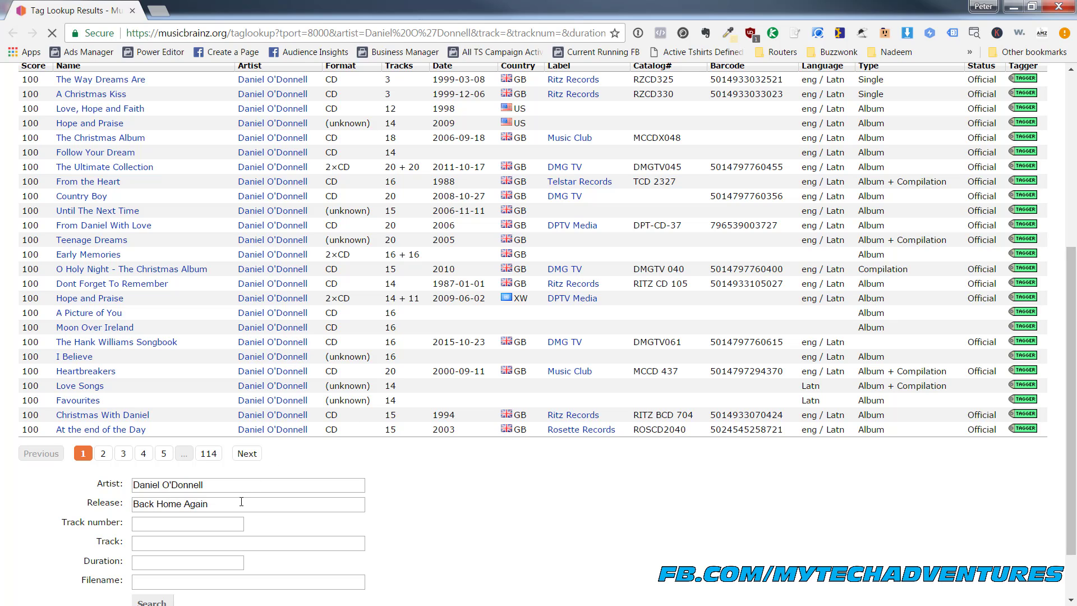
pyautogui.scroll(1, 278, 530)
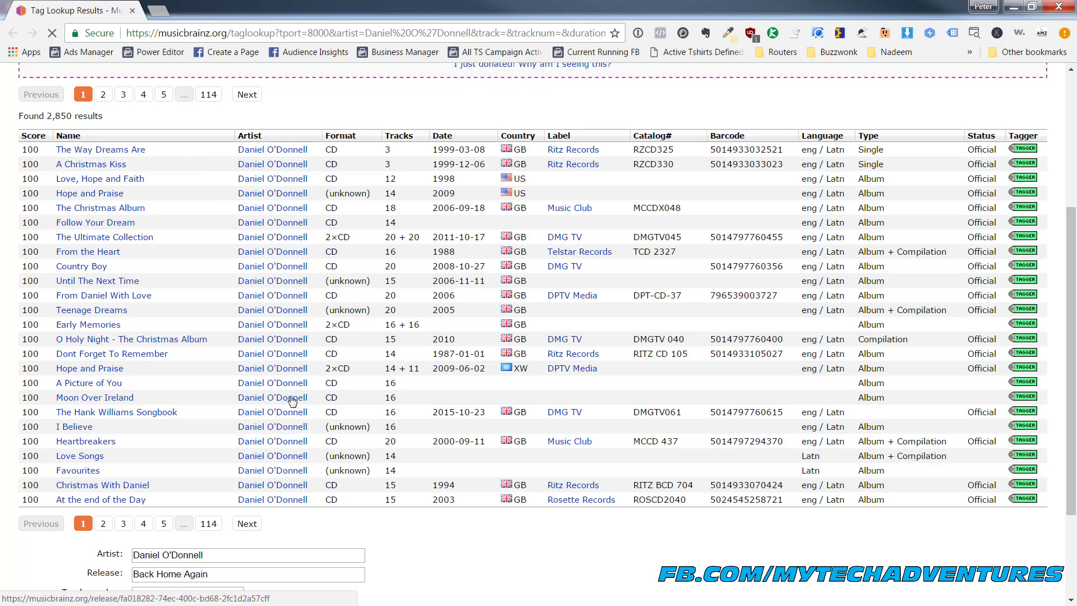
pyautogui.scroll(-2, 214, 449)
pyautogui.tripleClick(190, 415)
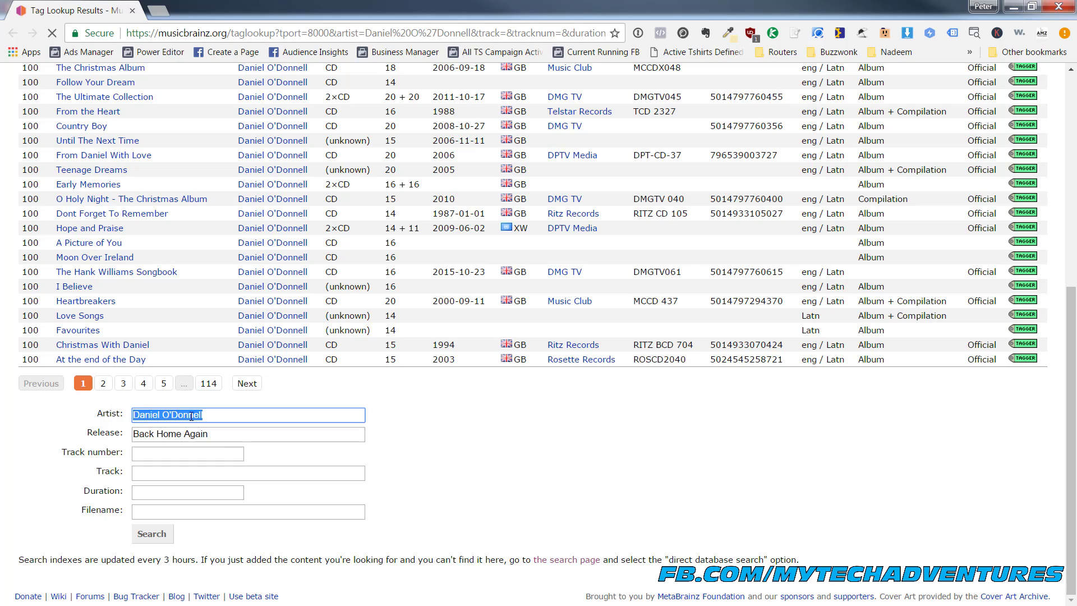
pyautogui.tripleClick(229, 436)
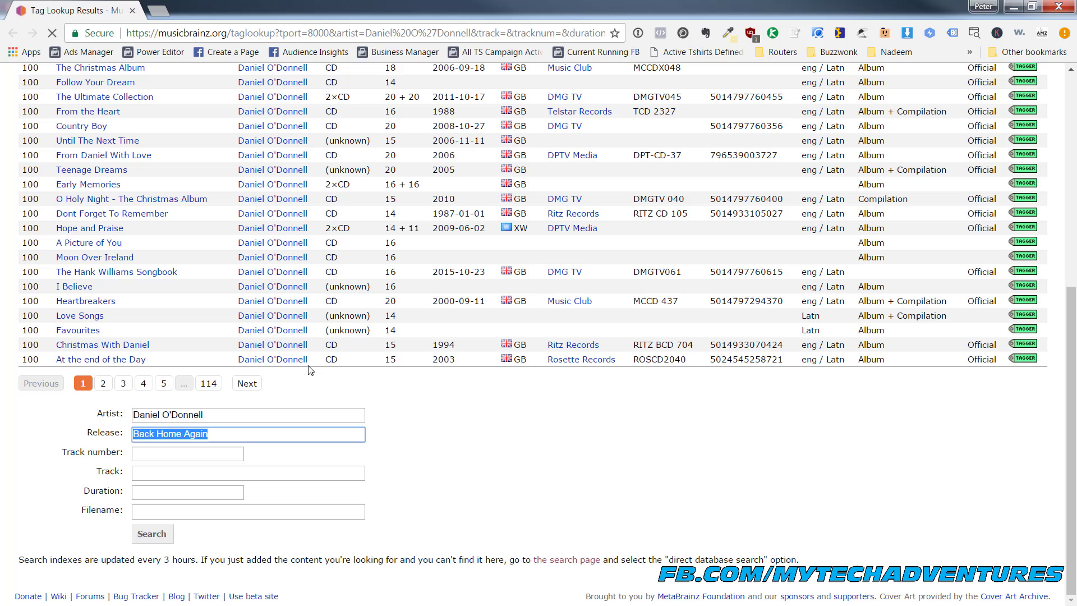
pyautogui.scroll(1, 297, 342)
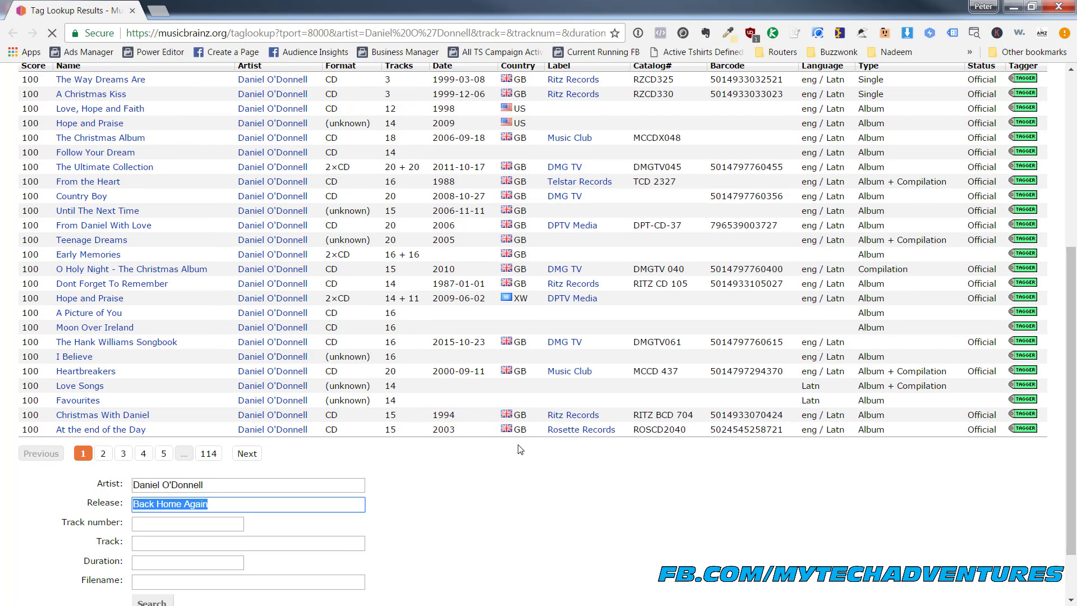
pyautogui.scroll(1, 398, 449)
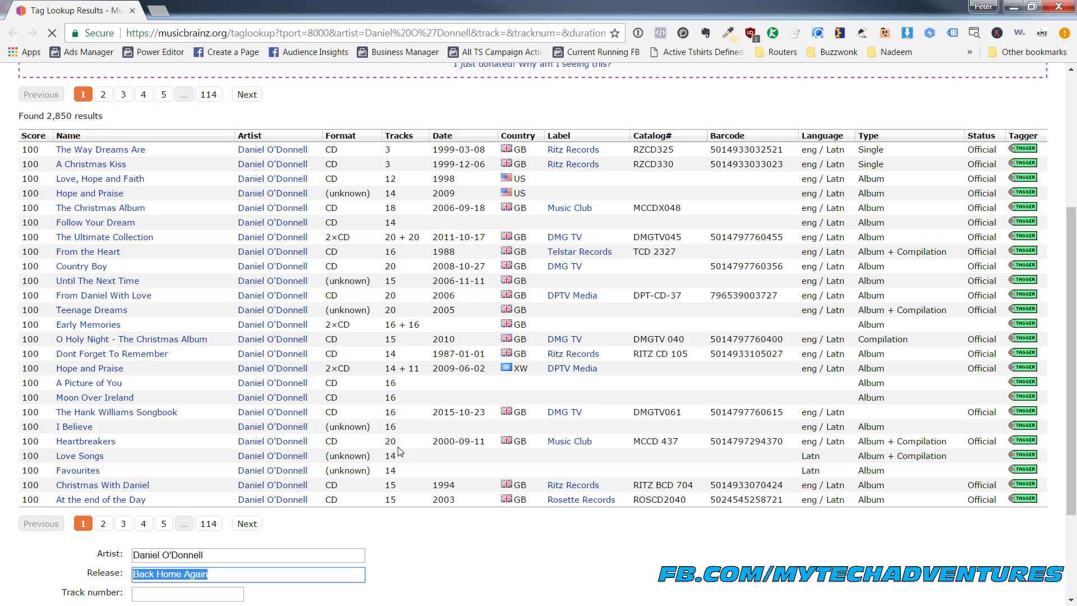
# Step: Load the Follow Your Dream release into Picard and check its 14-track list
pyautogui.click(1025, 222)
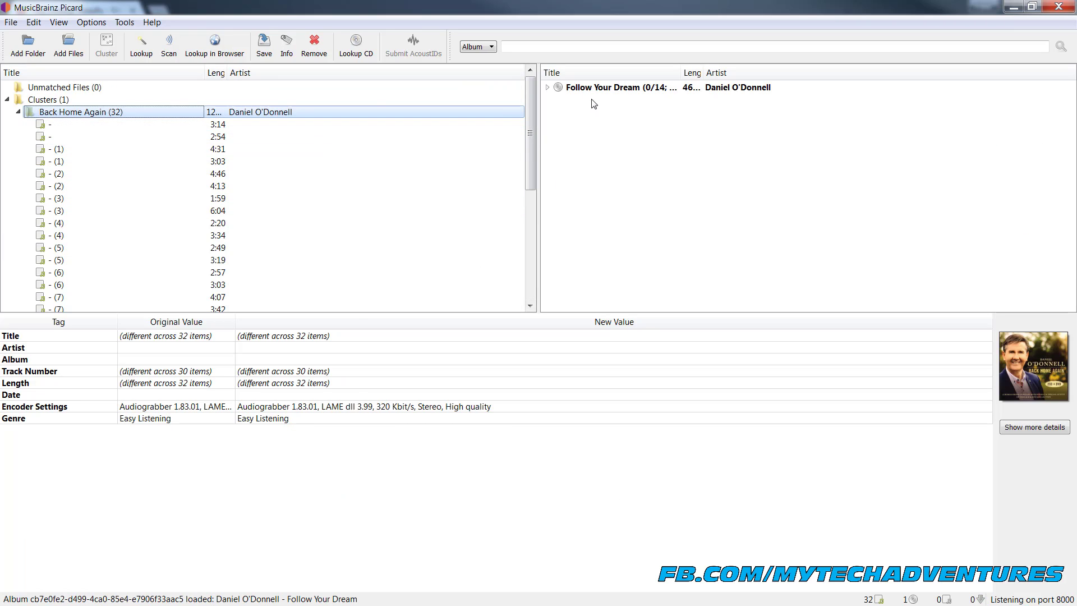
pyautogui.click(548, 88)
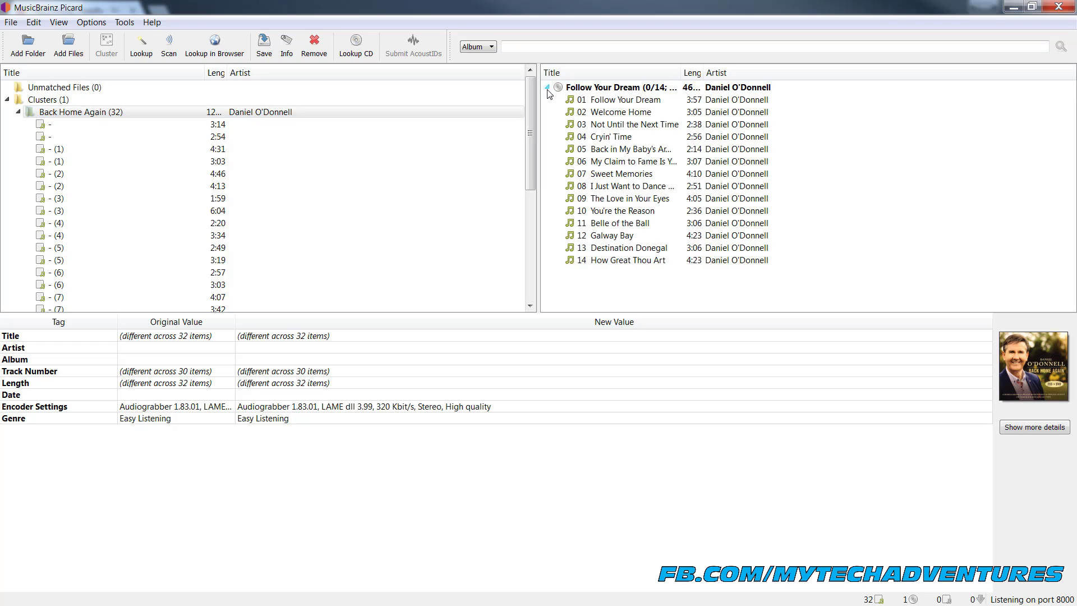
pyautogui.click(547, 88)
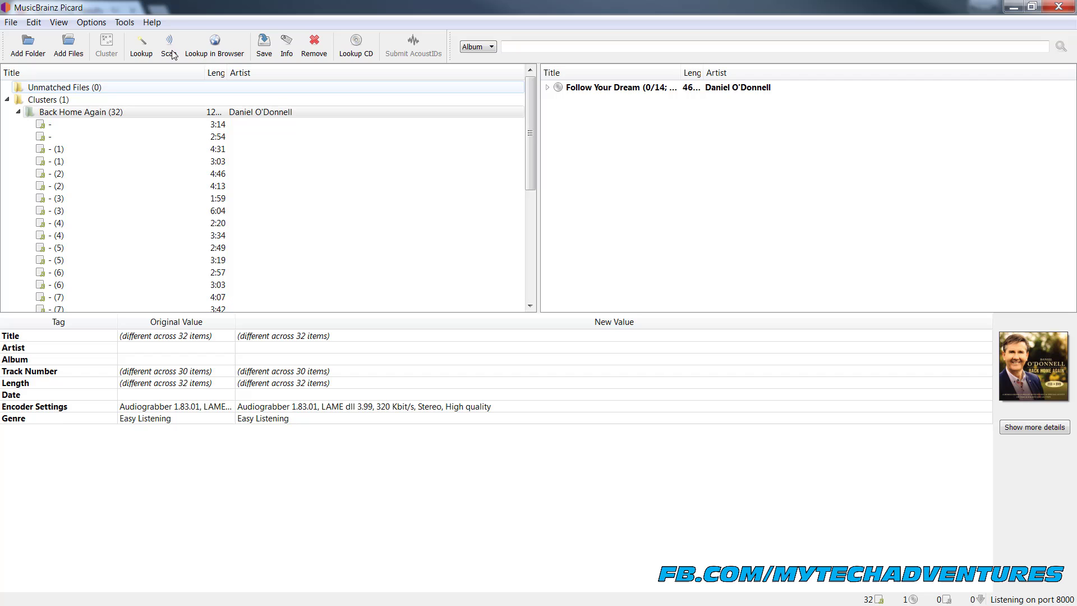
# Step: Return to the tag lookup results and highlight the note about search index updates
pyautogui.click(238, 50)
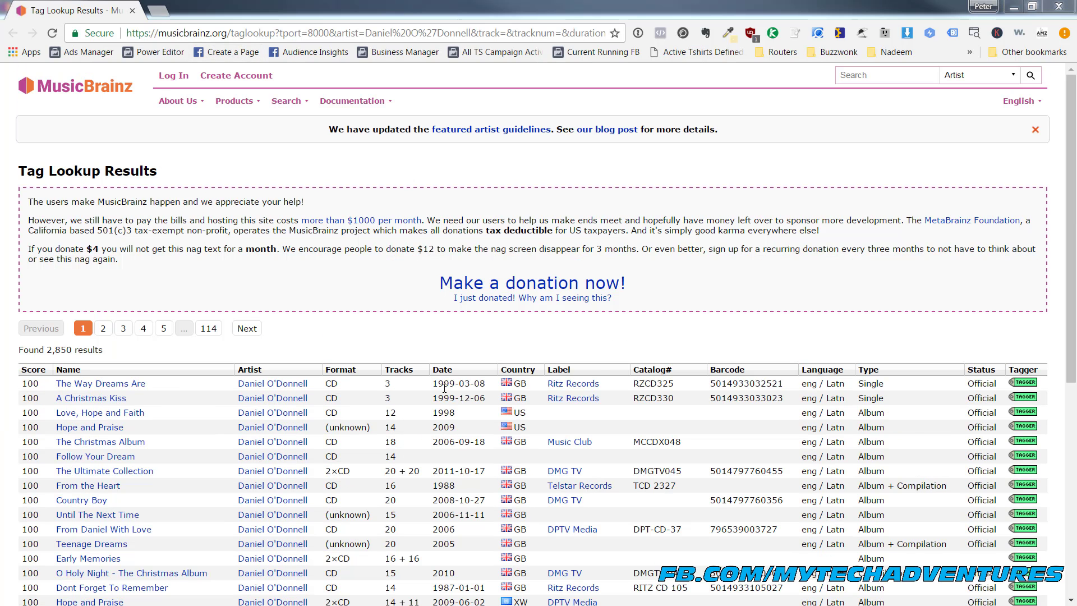
pyautogui.scroll(-7, 341, 344)
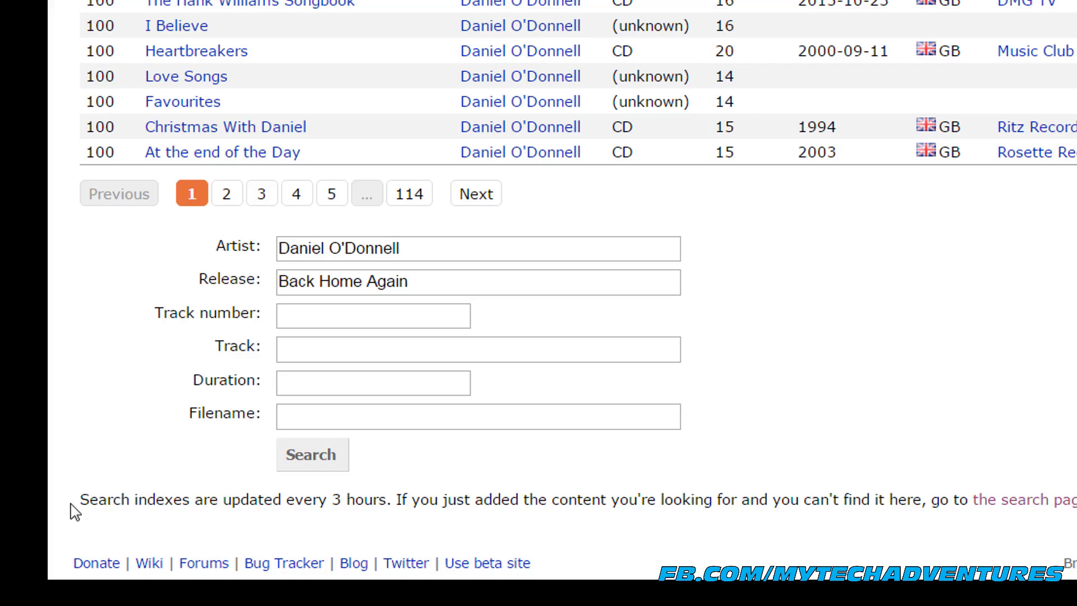
pyautogui.moveTo(71, 505); pyautogui.dragTo(1076, 501)
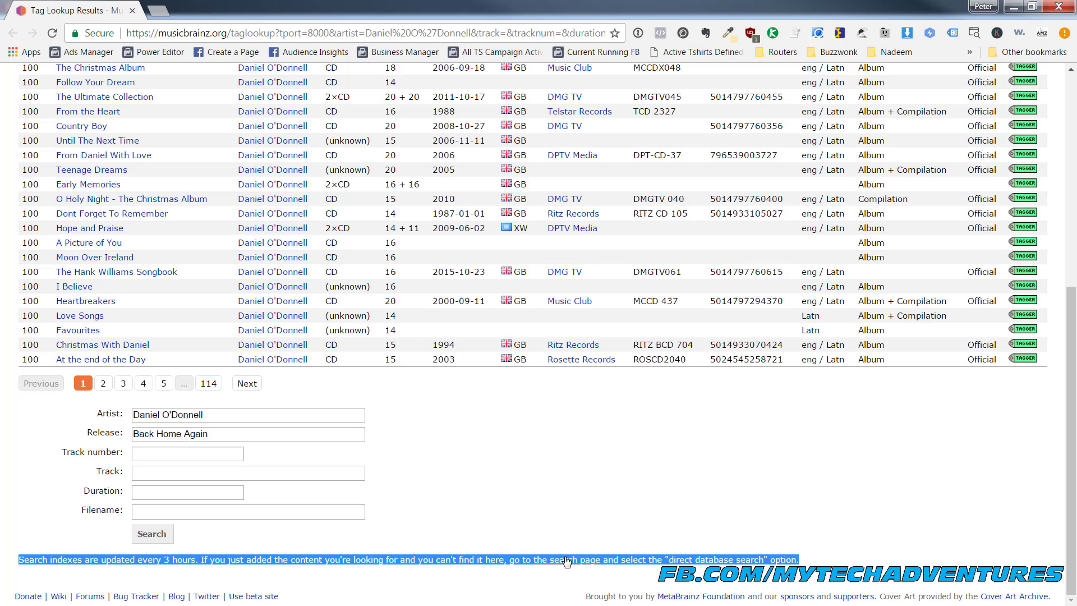
# Step: Search MusicBrainz for the copied artist name with 100 results per page via direct database search
pyautogui.middleClick(272, 359)
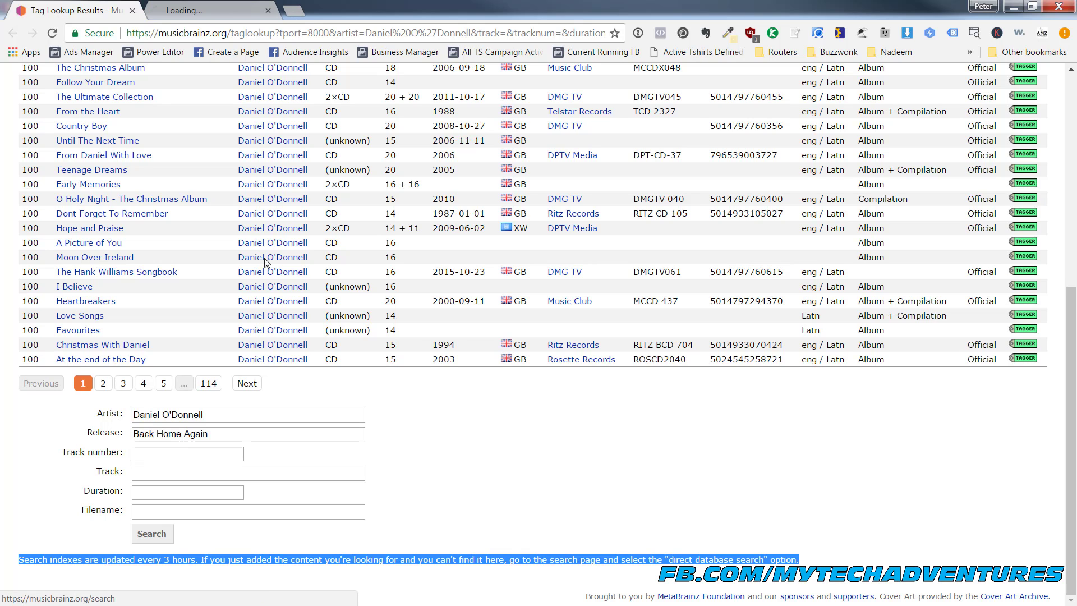
pyautogui.click(207, 7)
pyautogui.click(78, 10)
pyautogui.moveTo(205, 415); pyautogui.dragTo(92, 409)
pyautogui.hotkey('ctrl', 'c')
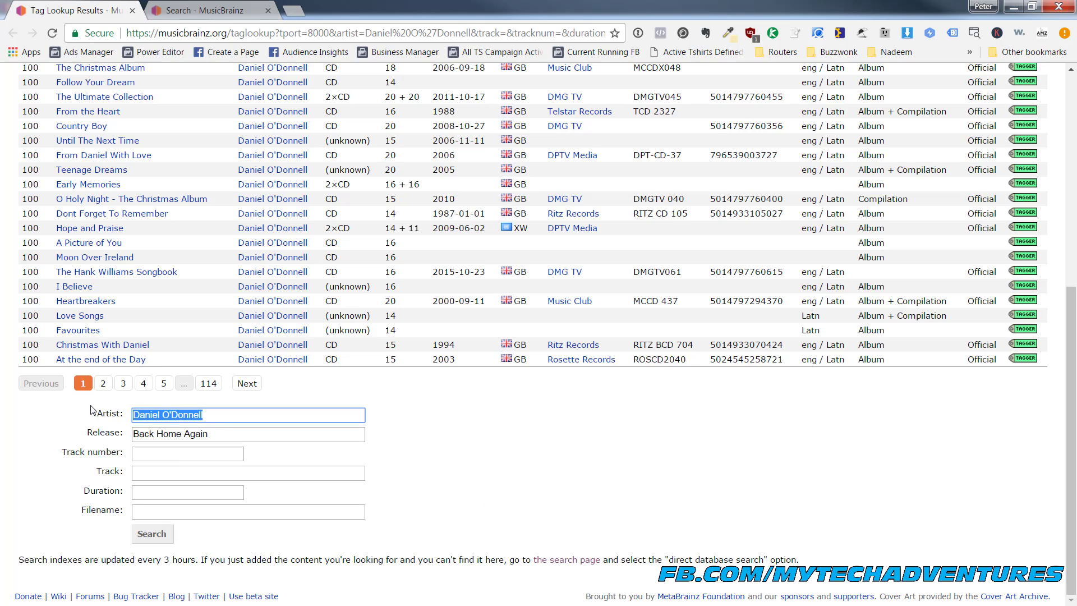
pyautogui.click(204, 10)
pyautogui.click(163, 201)
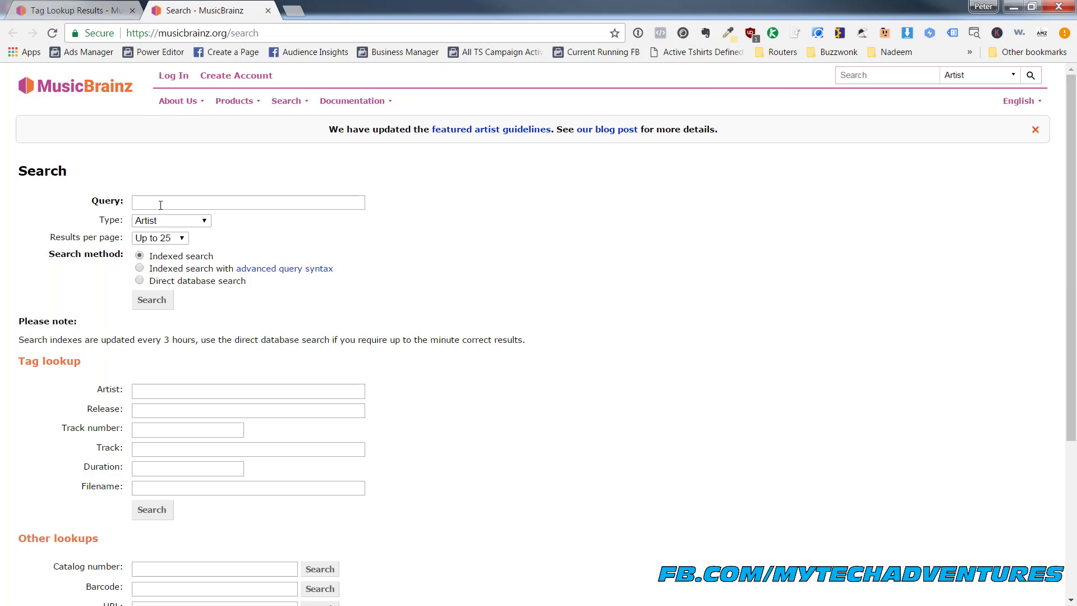
pyautogui.hotkey('ctrl', 'v')
pyautogui.click(169, 237)
pyautogui.click(157, 267)
pyautogui.click(139, 280)
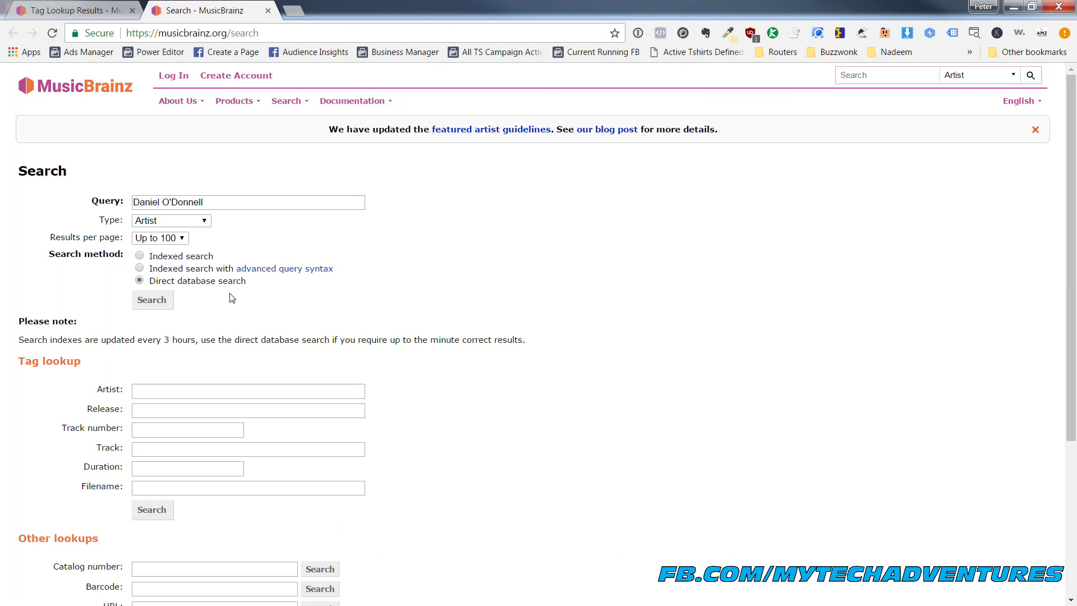
pyautogui.click(149, 300)
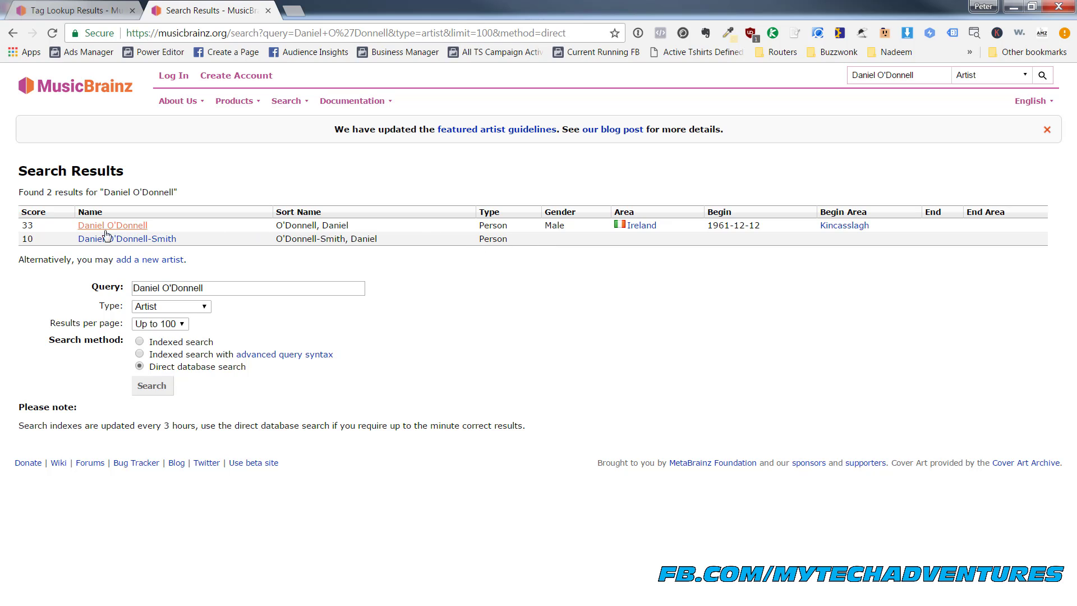
# Step: Open the matching artist pages and search the discography for 'back', finding no match
pyautogui.middleClick(110, 228)
pyautogui.middleClick(151, 240)
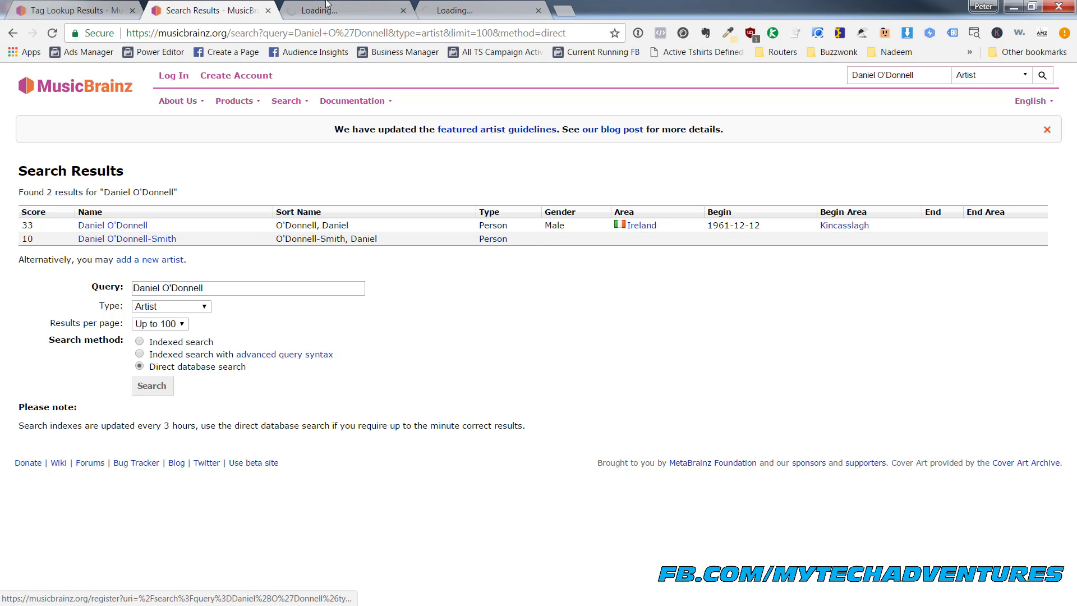
pyautogui.hotkey('ctrl', 'Tab')
pyautogui.scroll(-3, 209, 247)
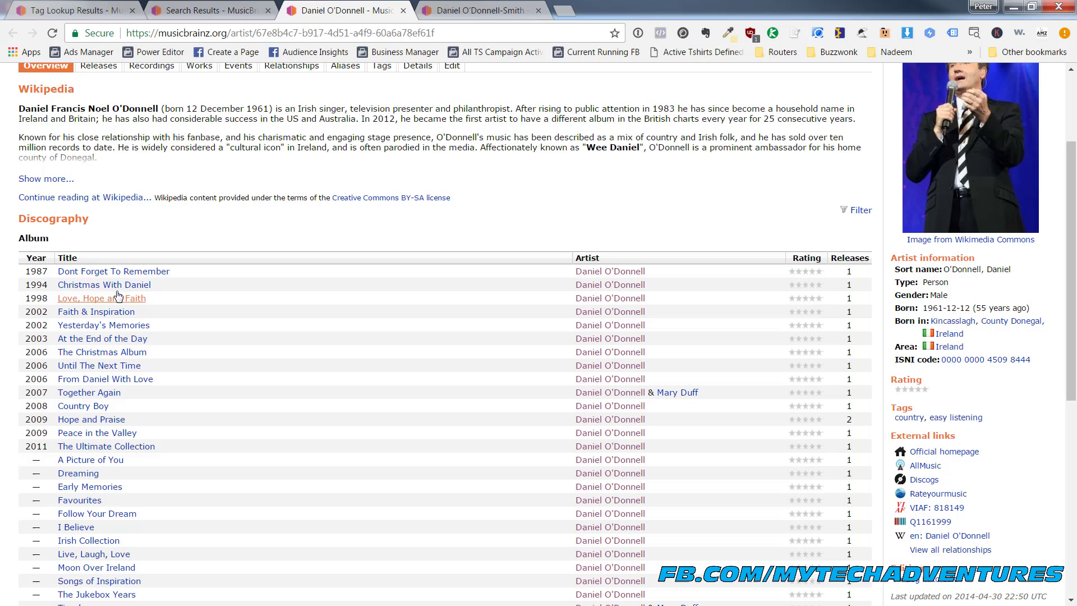
pyautogui.scroll(-6, 110, 399)
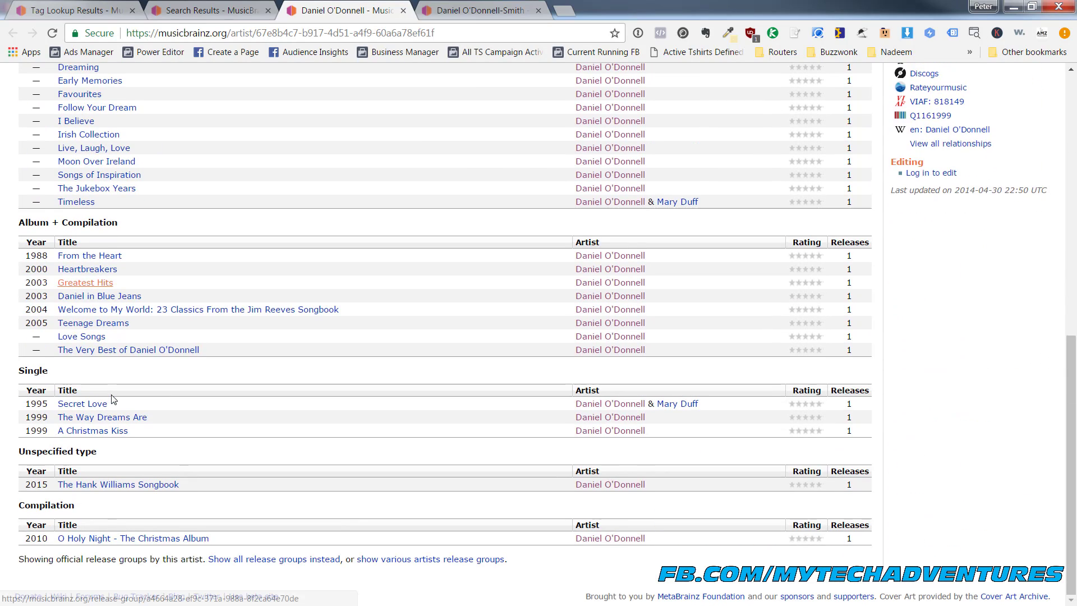
pyautogui.scroll(6, 112, 398)
pyautogui.hotkey('ctrl', 'f')
pyautogui.write('back')
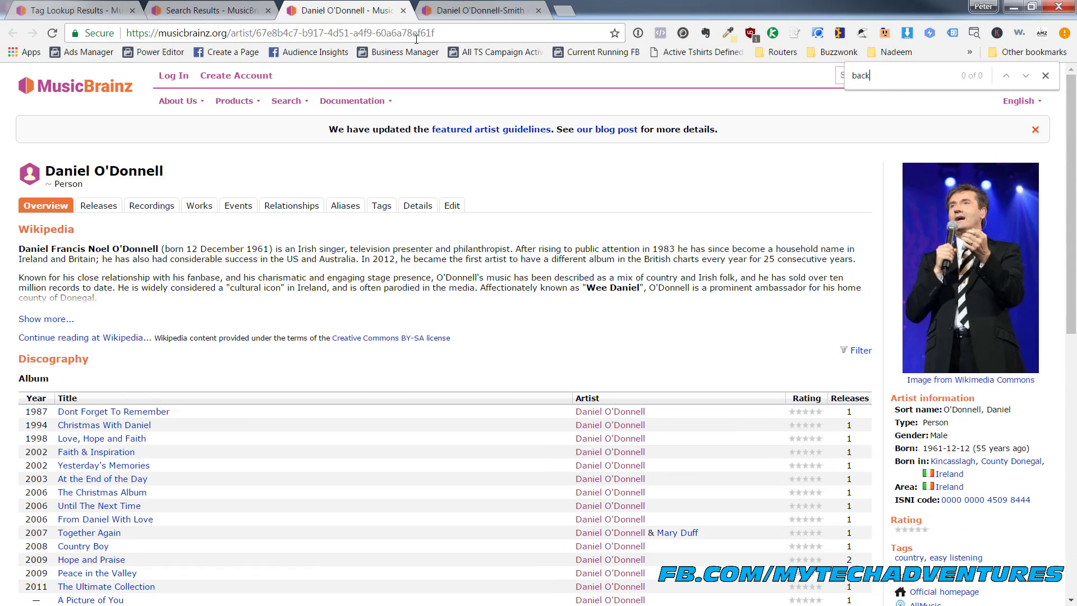
pyautogui.hotkey('ctrl', 'f')
pyautogui.click(880, 74)
pyautogui.scroll(-6, 509, 317)
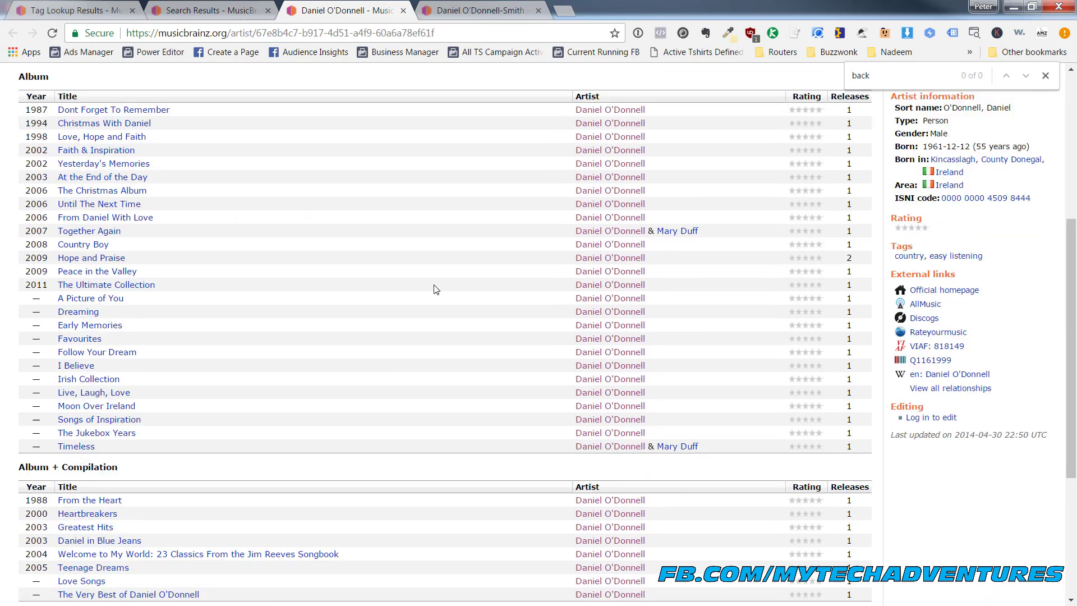
# Step: Cycle through the open tabs back to the lookup results and minimize the browser
pyautogui.hotkey('ctrl', 'Tab')
pyautogui.click(359, 10)
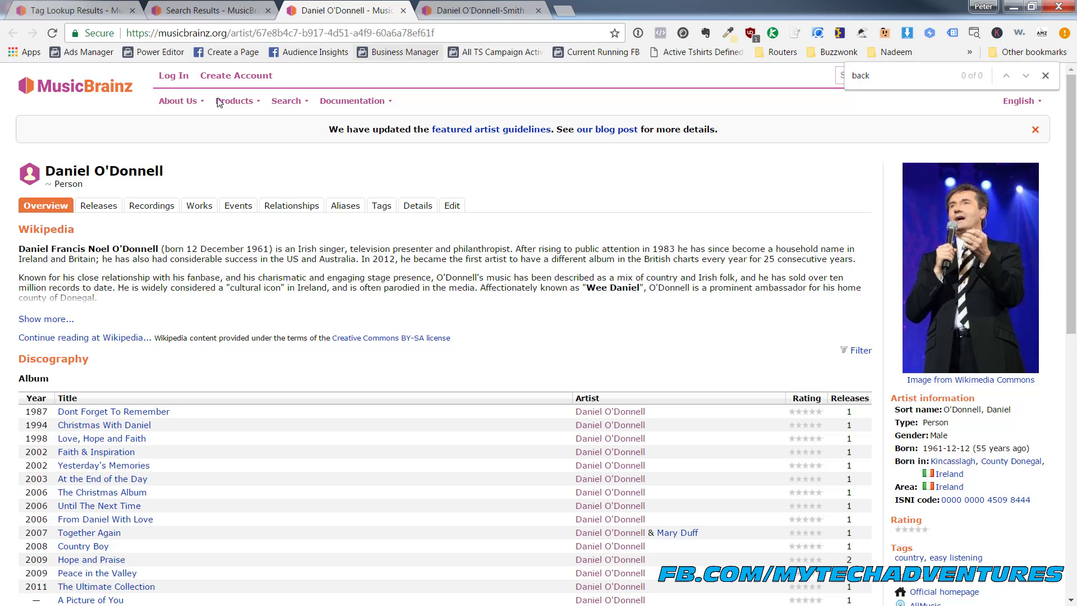
pyautogui.click(148, 7)
pyautogui.click(101, 8)
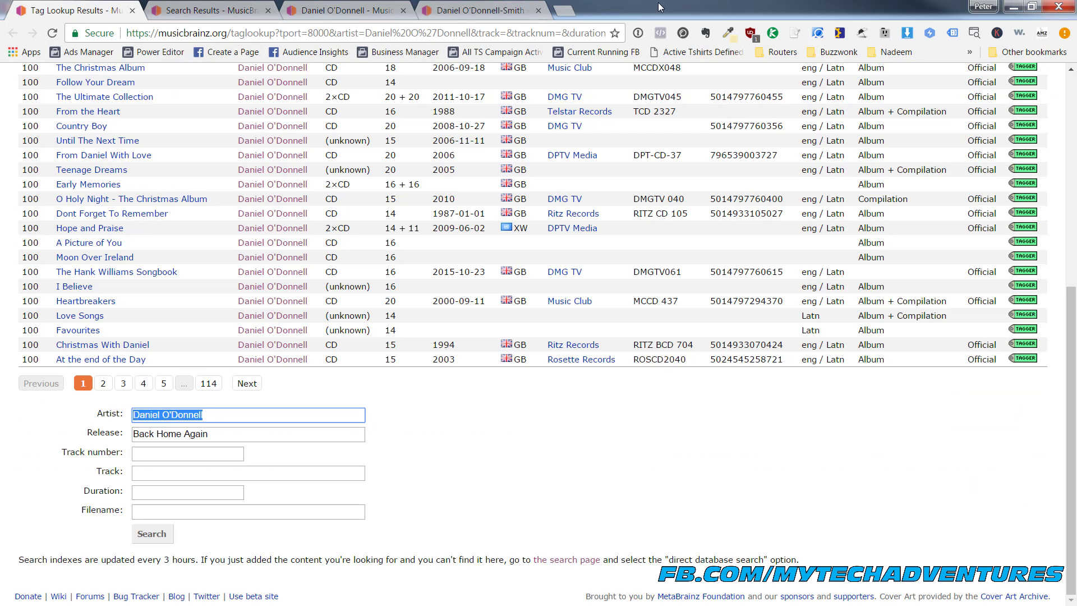
pyautogui.click(1014, 7)
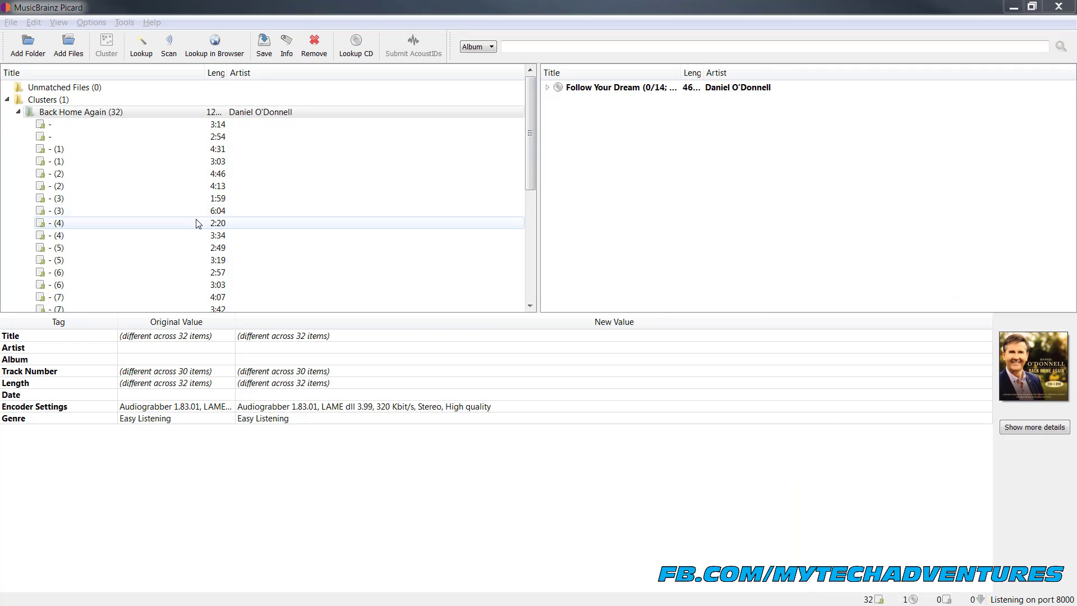
# Step: Delete the Follow Your Dream album and select the cluster's first track (3:14)
pyautogui.click(628, 90)
pyautogui.press('Delete')
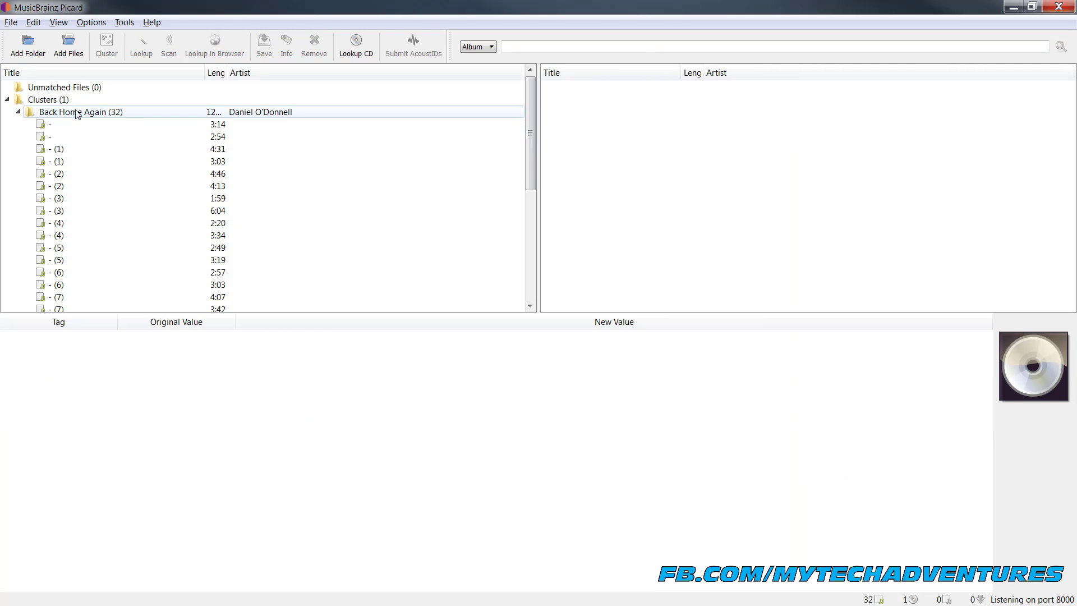
pyautogui.click(98, 115)
pyautogui.scroll(-6, 85, 168)
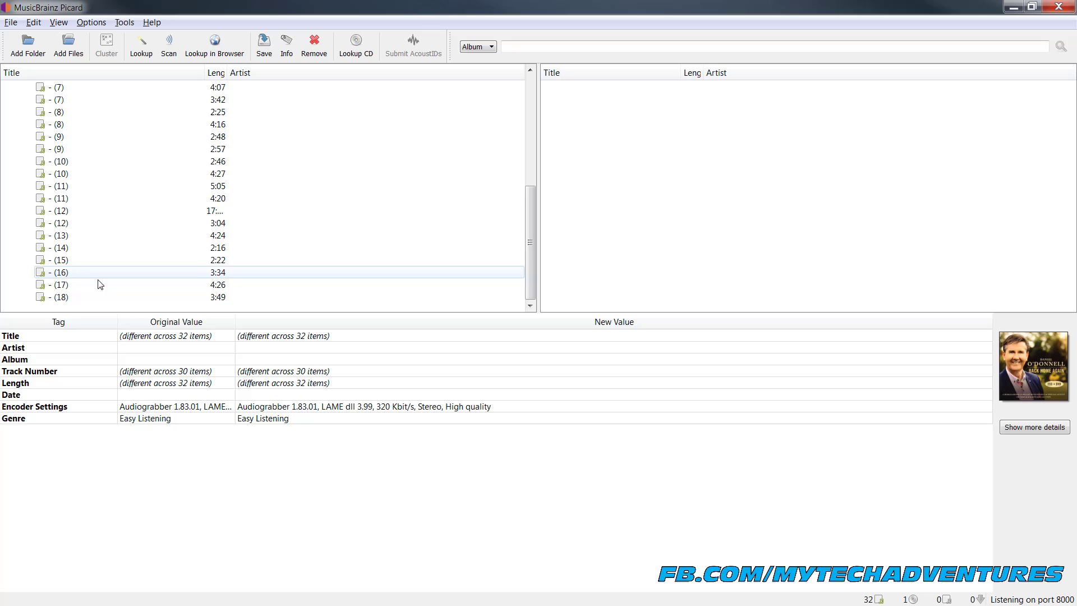
pyautogui.keyDown('shift'); pyautogui.click(93, 298); pyautogui.keyUp('shift')
pyautogui.scroll(6, 113, 235)
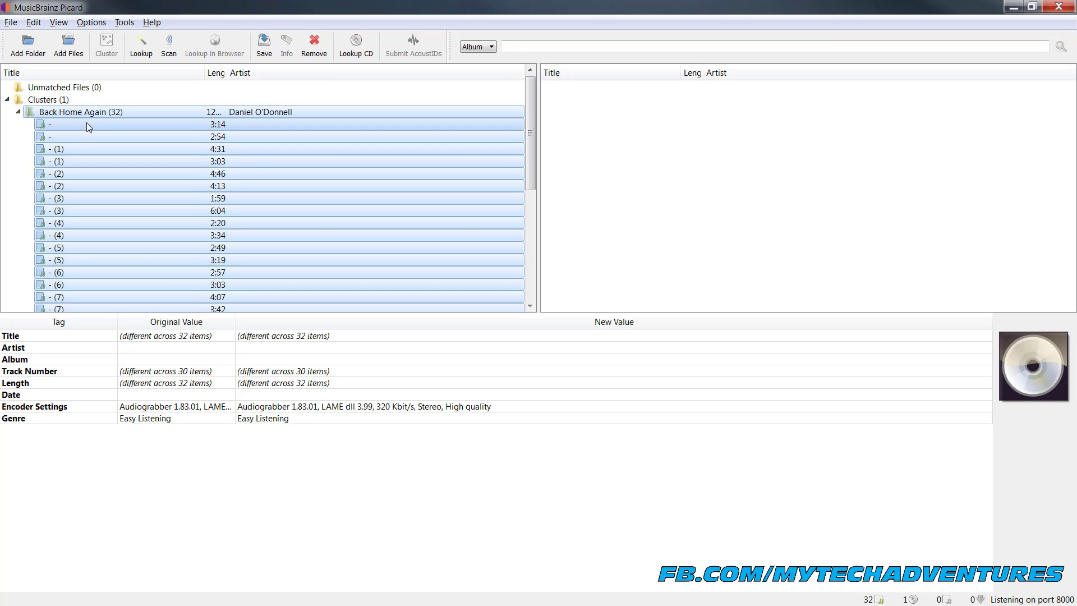
pyautogui.click(145, 127)
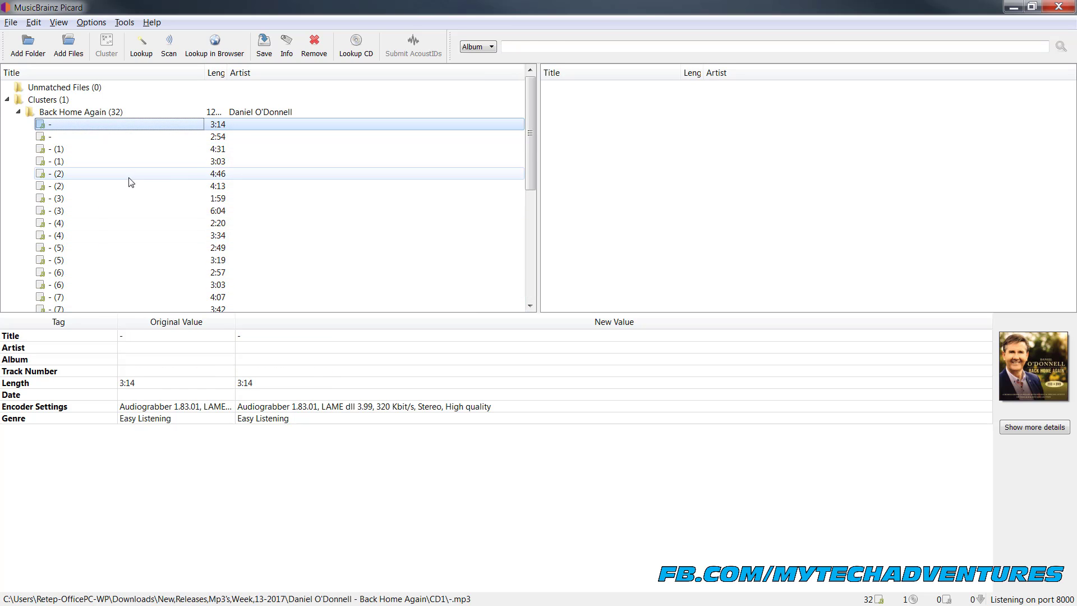
pyautogui.scroll(-6, 140, 224)
pyautogui.keyDown('shift'); pyautogui.click(133, 298); pyautogui.keyUp('shift')
pyautogui.scroll(6, 151, 251)
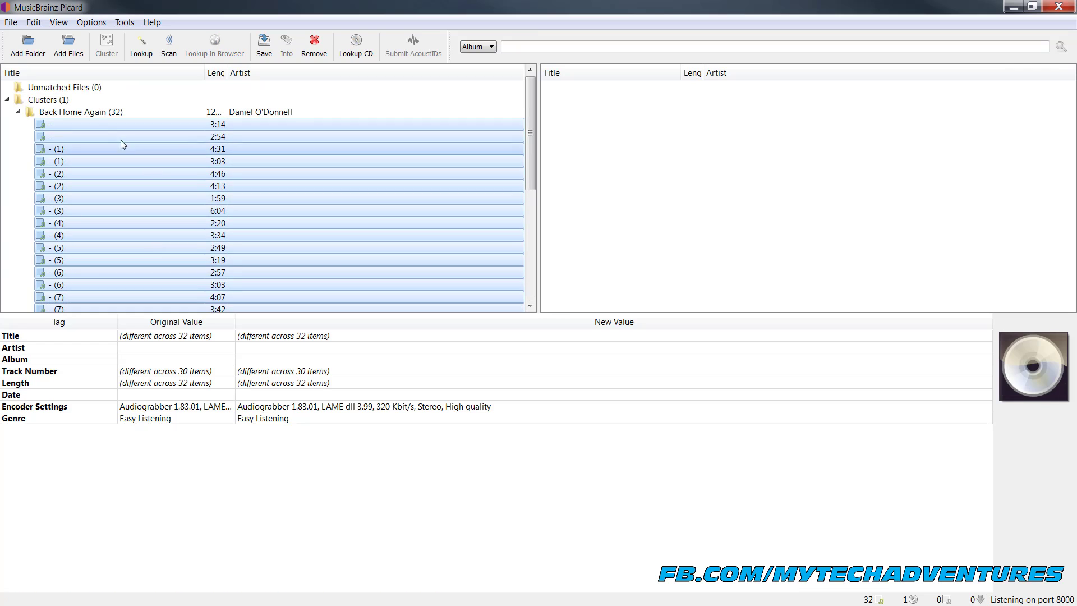
pyautogui.click(97, 127)
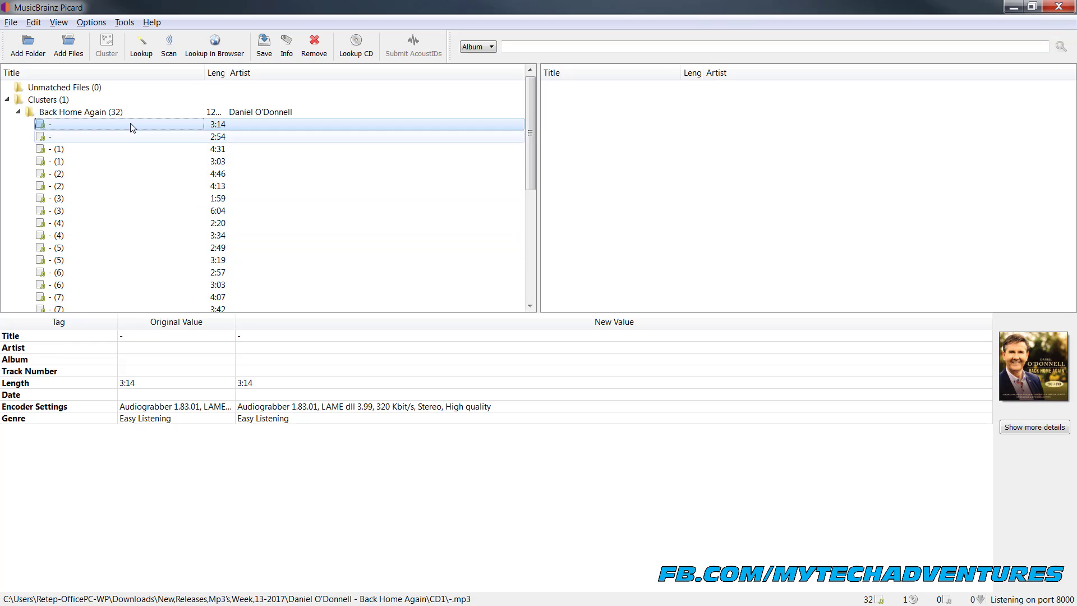
# Step: Select the whole Back Home Again cluster and pick its Title tag row
pyautogui.click(260, 335)
pyautogui.rightClick(261, 335)
pyautogui.click(112, 111)
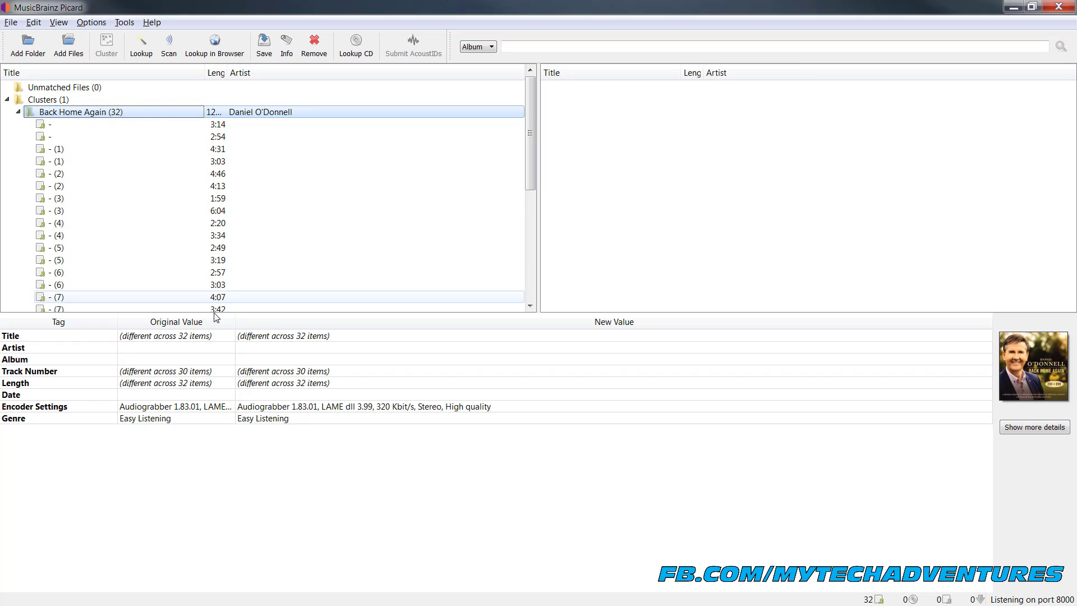
pyautogui.click(270, 336)
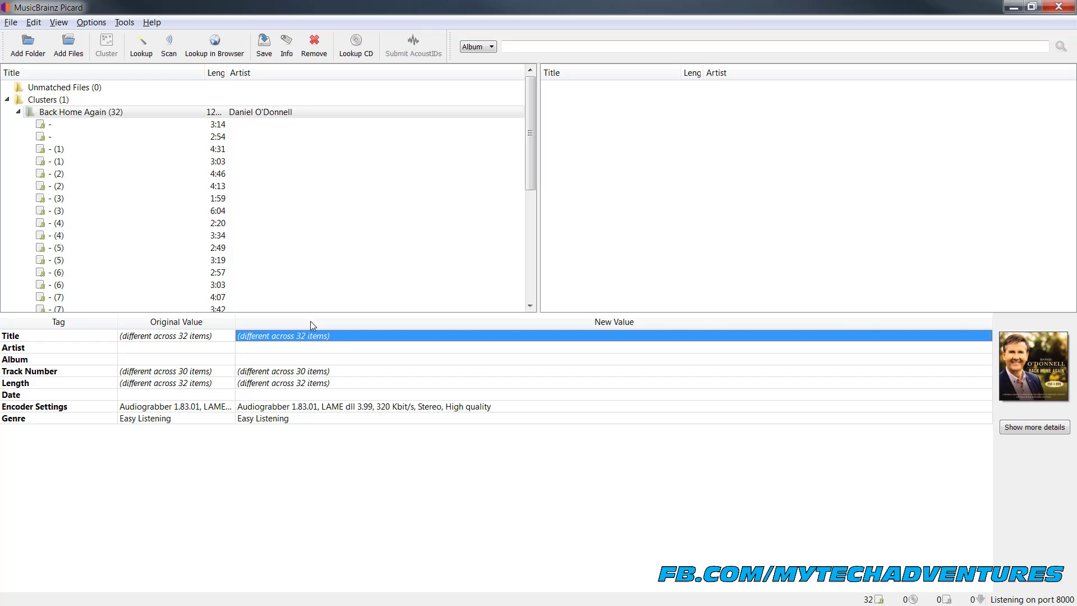
# Step: Enter the artist's name as Artist and 'Back Home Again' as Album for all 32 tracks
pyautogui.doubleClick(269, 347)
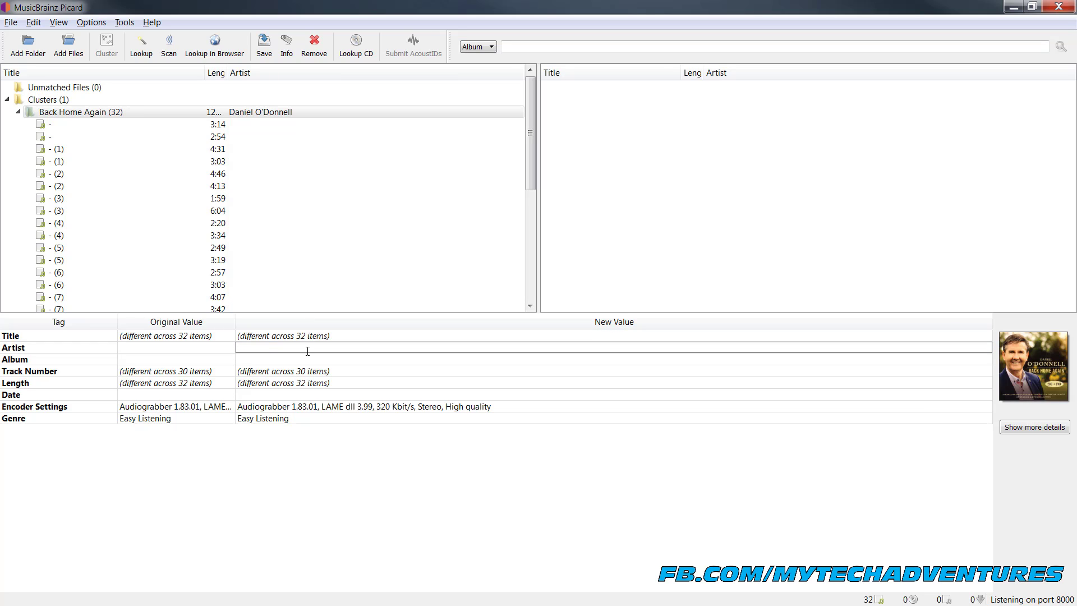
pyautogui.write("Daniel O'Donnell")
pyautogui.doubleClick(274, 359)
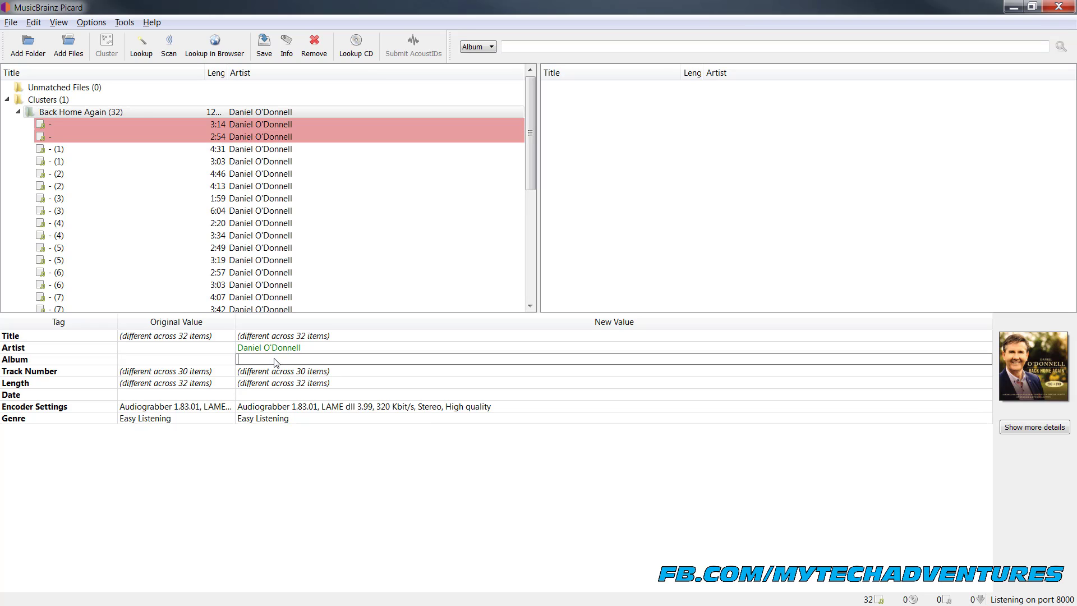
pyautogui.write('Back Home Again')
pyautogui.press('Return')
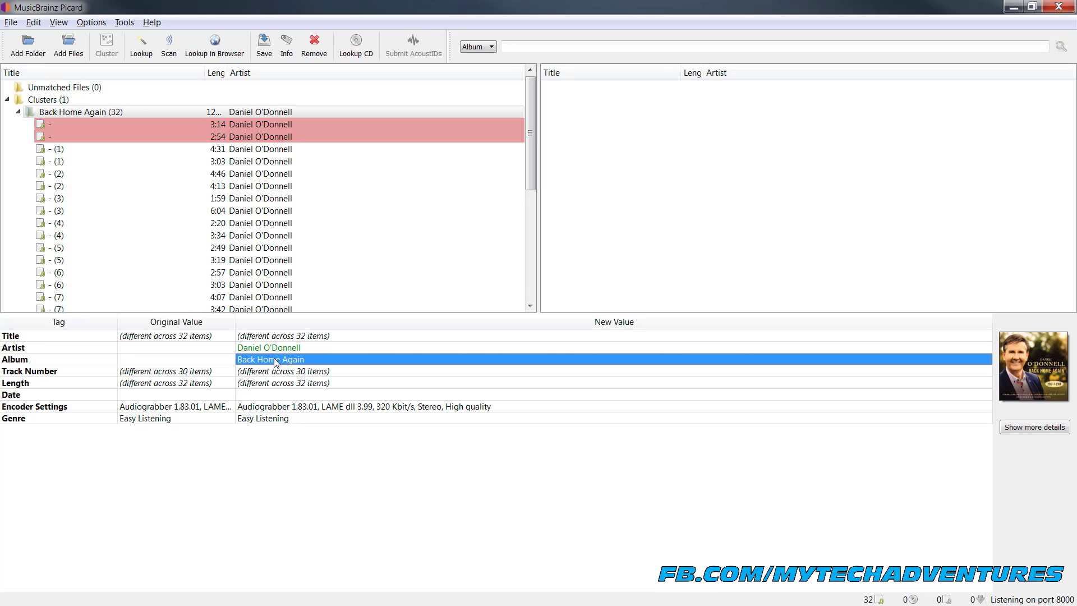
pyautogui.click(175, 347)
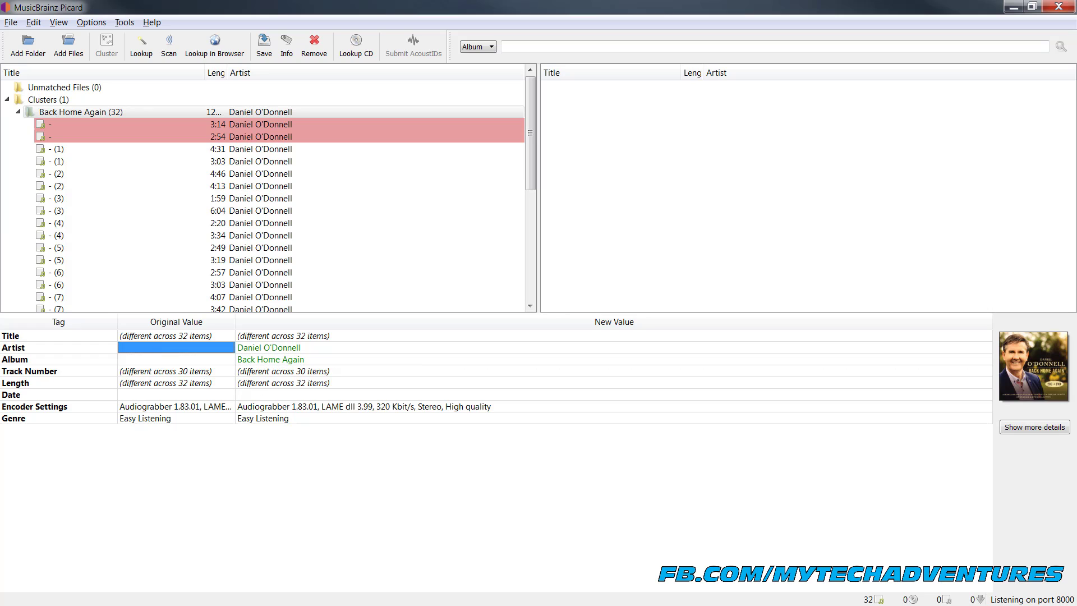
# Step: Title the 3:14 track 'Track 1', then glance at the 2:54 track's file details
pyautogui.click(112, 124)
pyautogui.click(107, 149)
pyautogui.click(84, 124)
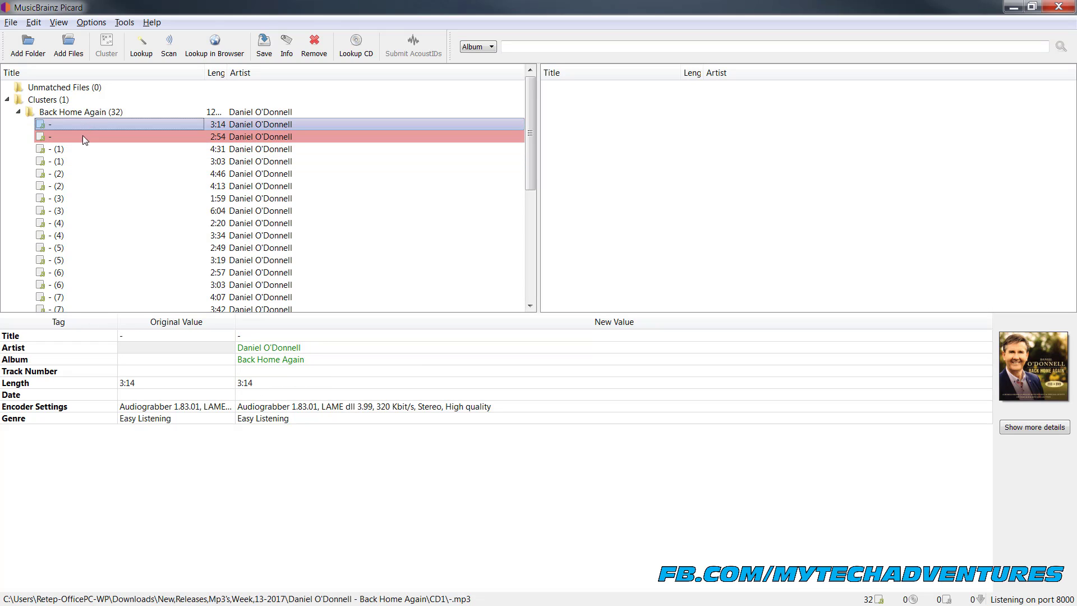
pyautogui.click(82, 136)
pyautogui.keyDown('ctrl'); pyautogui.click(93, 124); pyautogui.keyUp('ctrl')
pyautogui.click(72, 126)
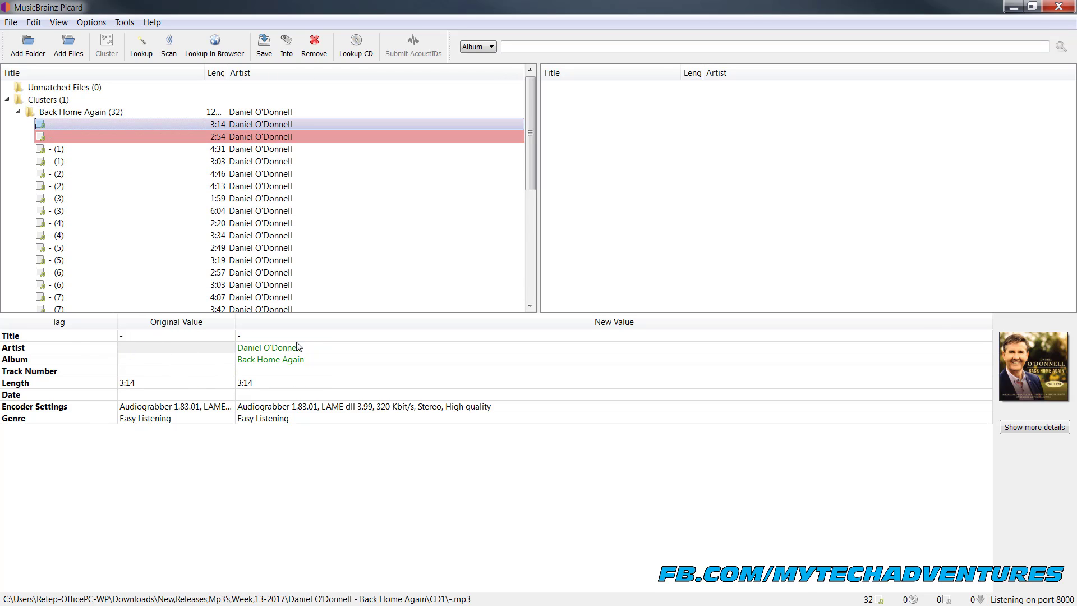
pyautogui.doubleClick(267, 336)
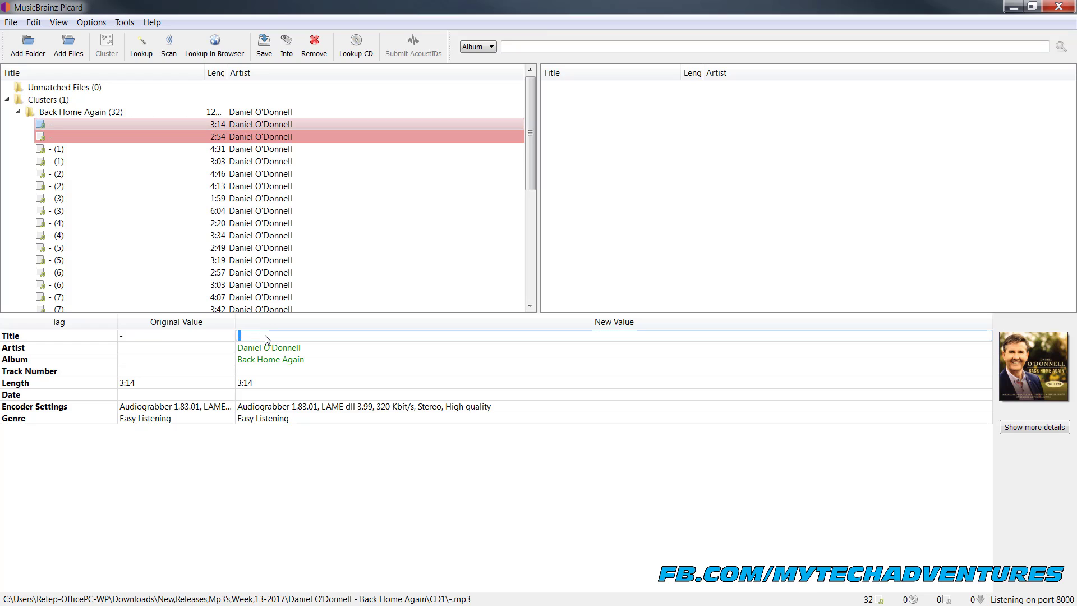
pyautogui.write('Track 1')
pyautogui.press('Return')
pyautogui.doubleClick(92, 138)
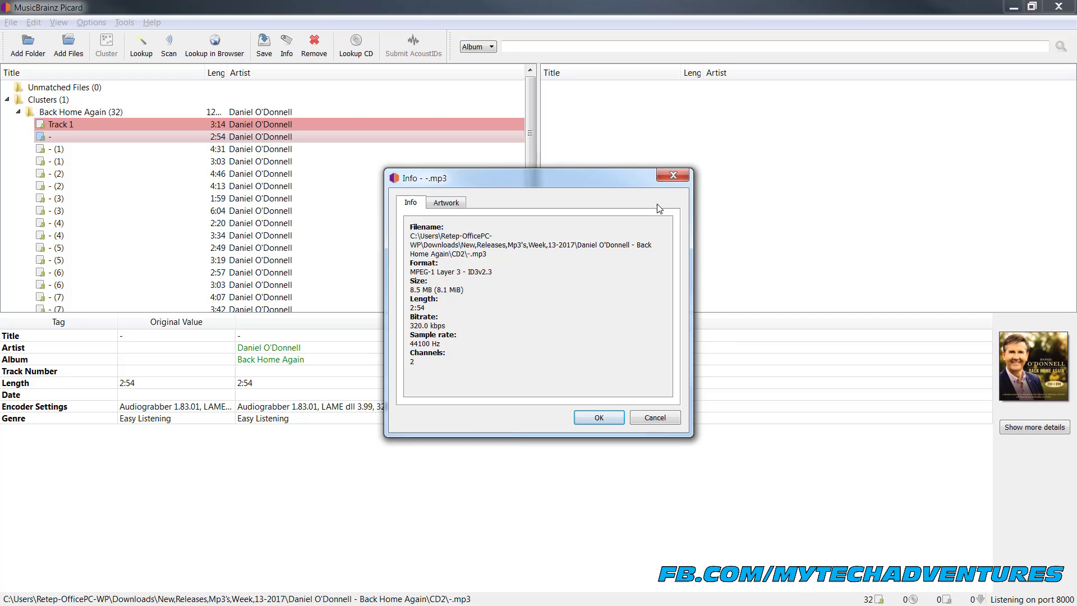
pyautogui.click(673, 175)
# Step: Select all 32 files, save their new tags, and check one saved track
pyautogui.click(187, 175)
pyautogui.hotkey('ctrl', 'a')
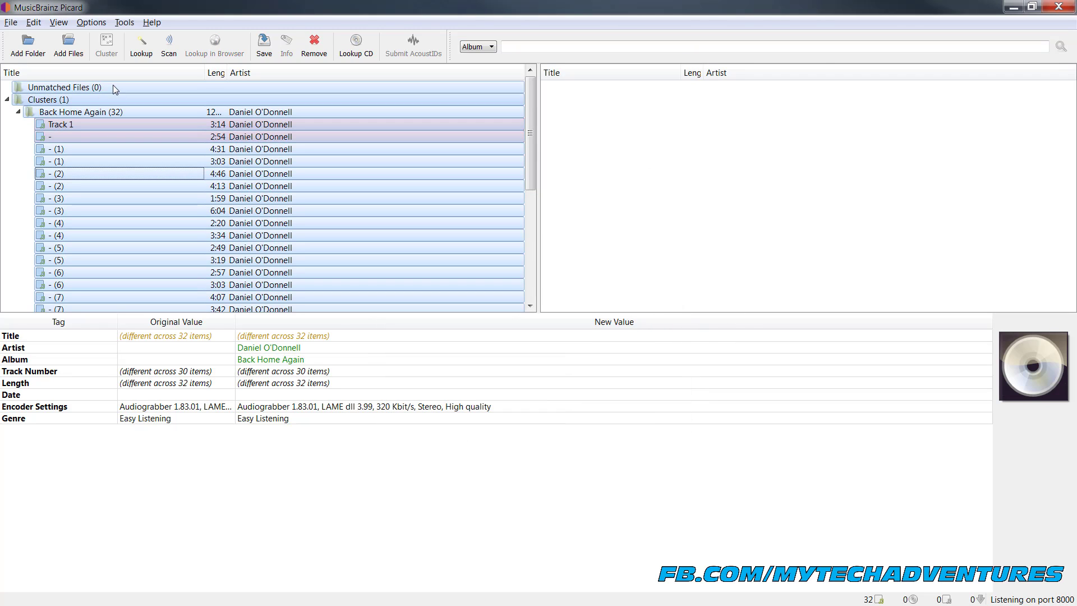
pyautogui.click(264, 45)
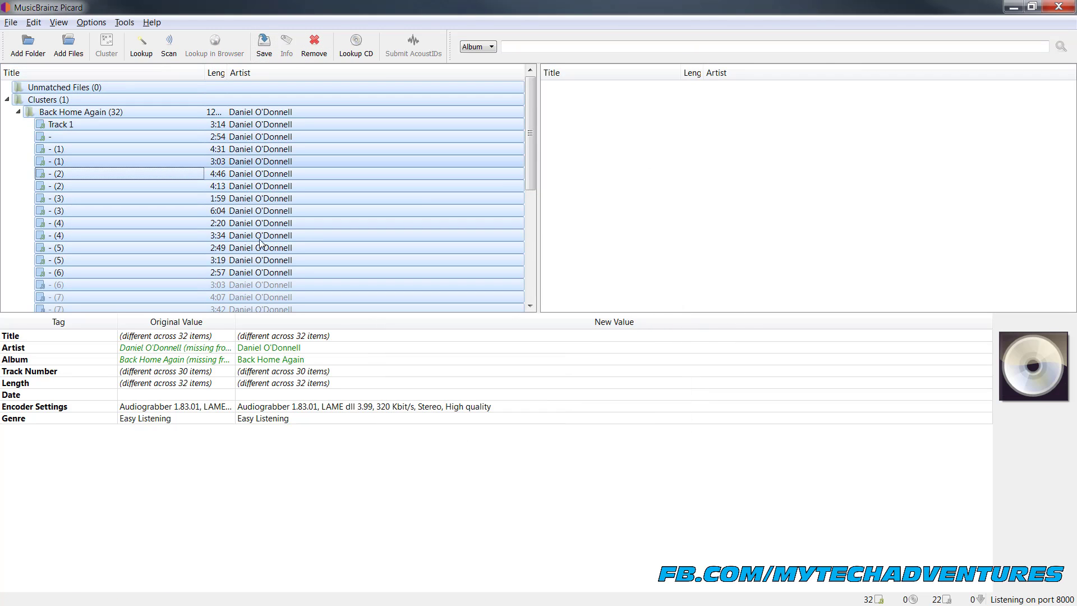
pyautogui.click(158, 136)
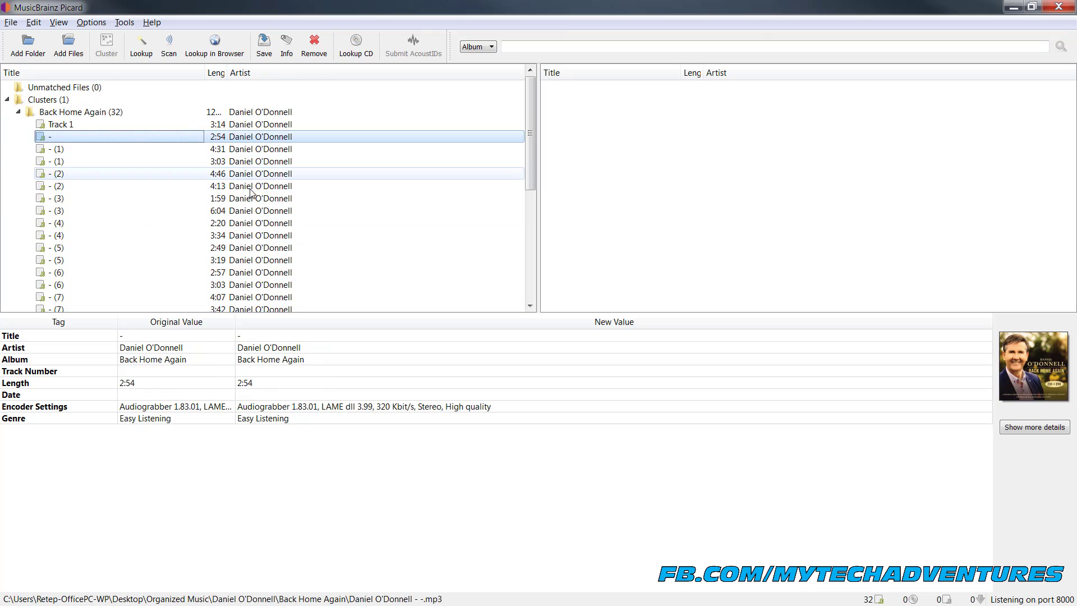